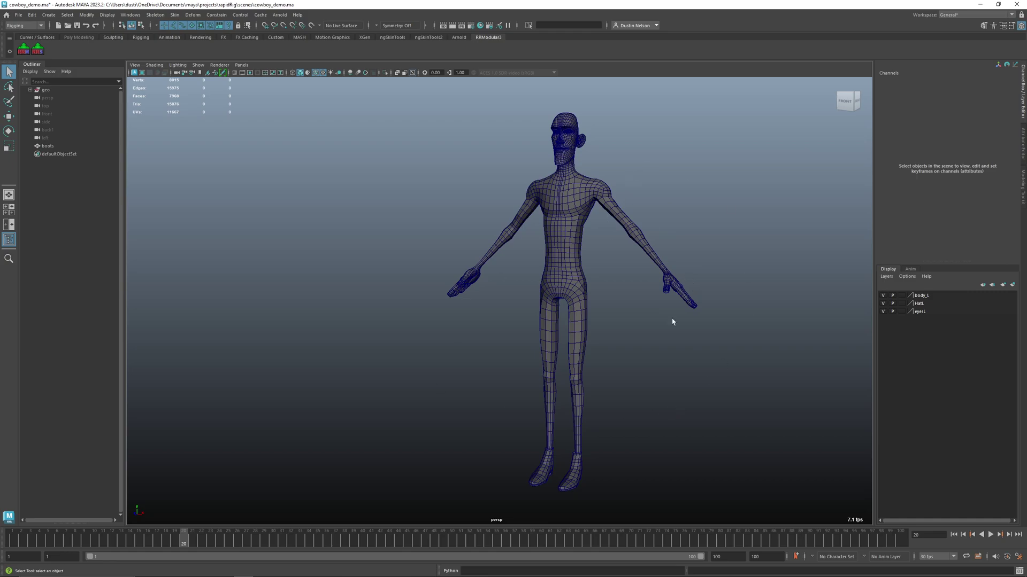
Open the Rapid Rig: Modular window and place it beside the character so the mesh stays visible
{"action": "left_click", "coordinate": [24, 49]}
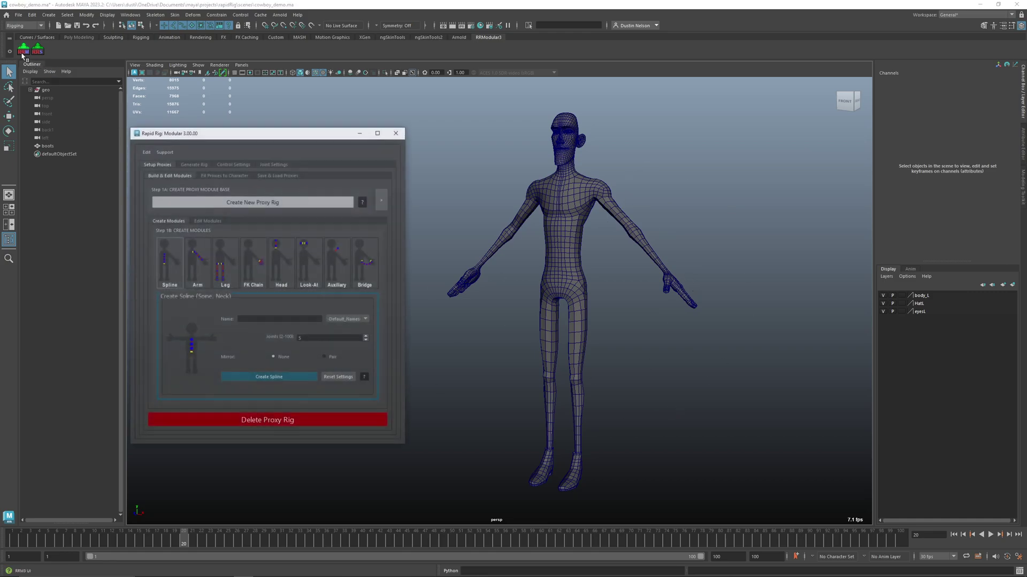
{"action": "left_click_drag", "start_coordinate": [235, 137], "coordinate": [249, 101]}
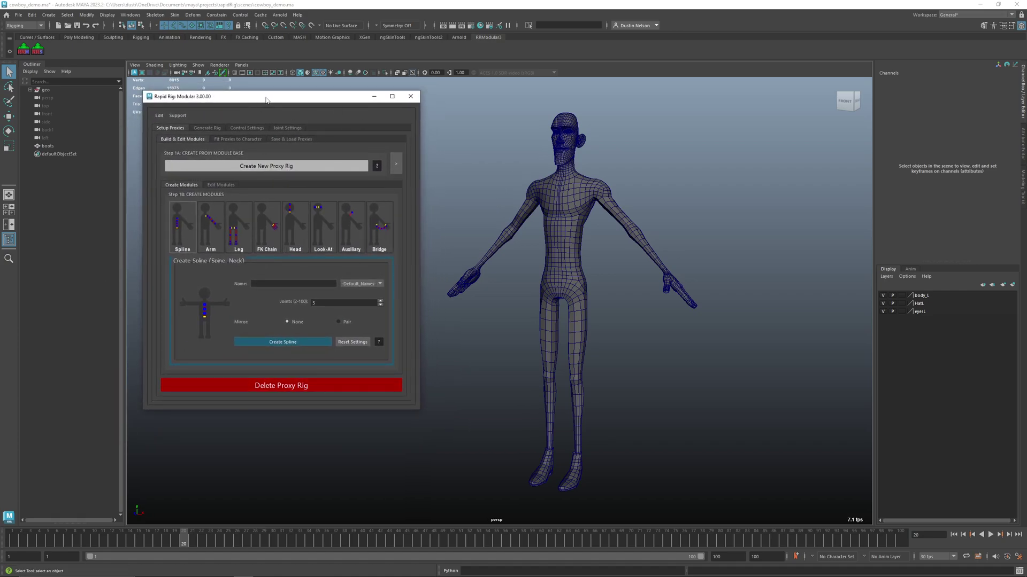
{"action": "left_click_drag", "start_coordinate": [266, 99], "coordinate": [254, 108]}
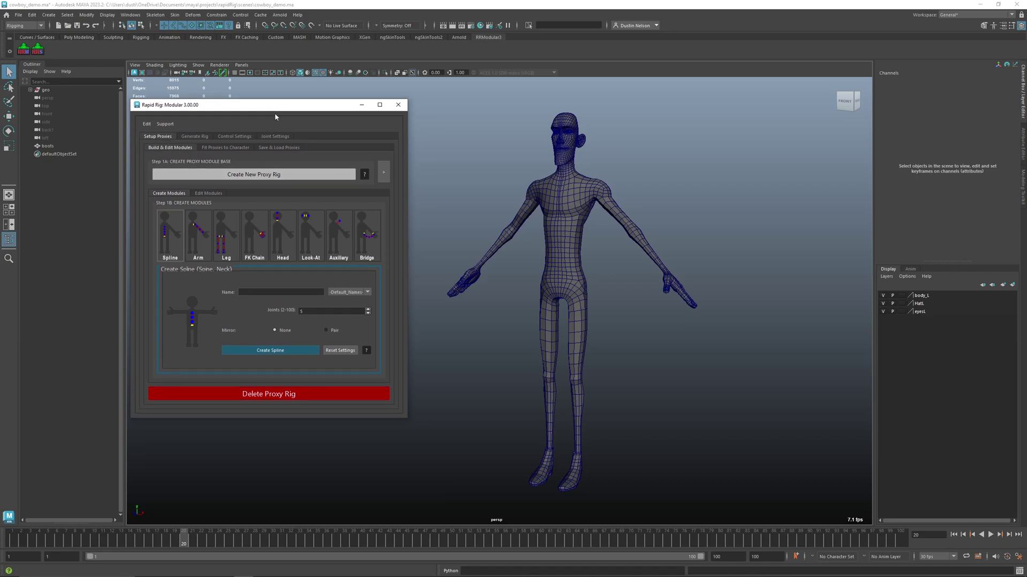
{"action": "left_click_drag", "start_coordinate": [278, 109], "coordinate": [215, 110]}
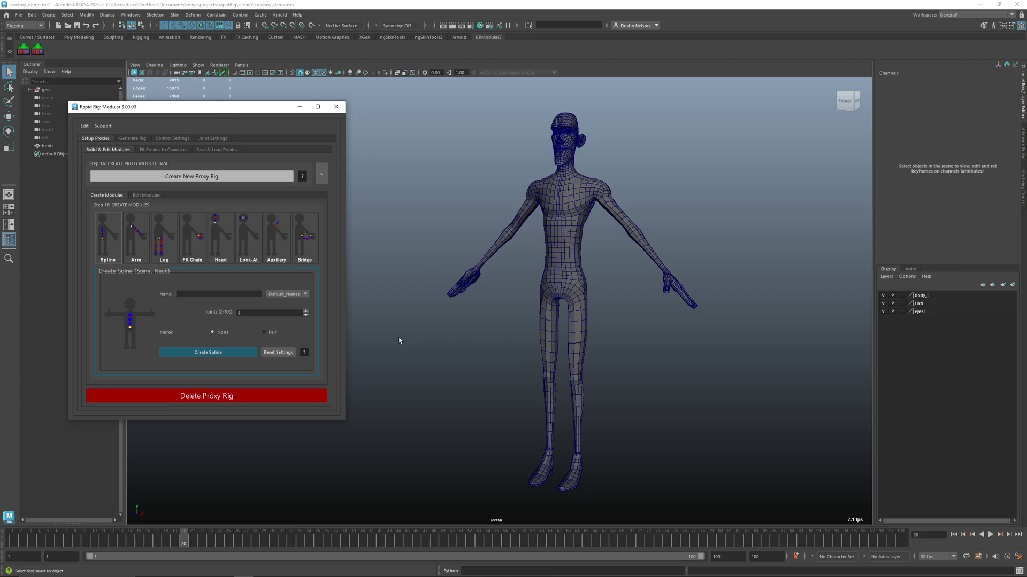
Begin a new proxy rig and remove the custom desktop template from the proxy template list, saving the changes
{"action": "left_click", "coordinate": [190, 177]}
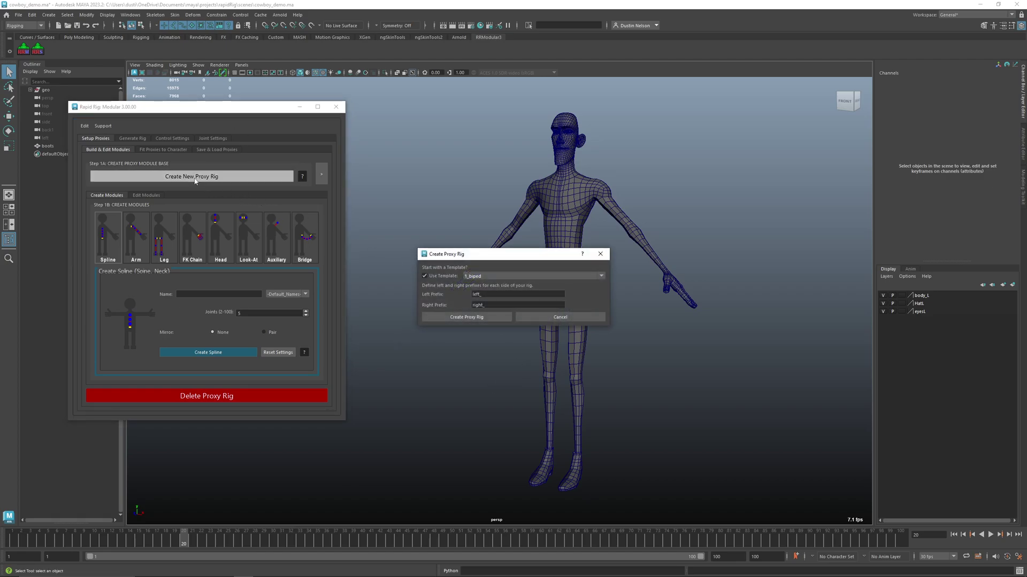
{"action": "left_click_drag", "start_coordinate": [460, 255], "coordinate": [715, 141]}
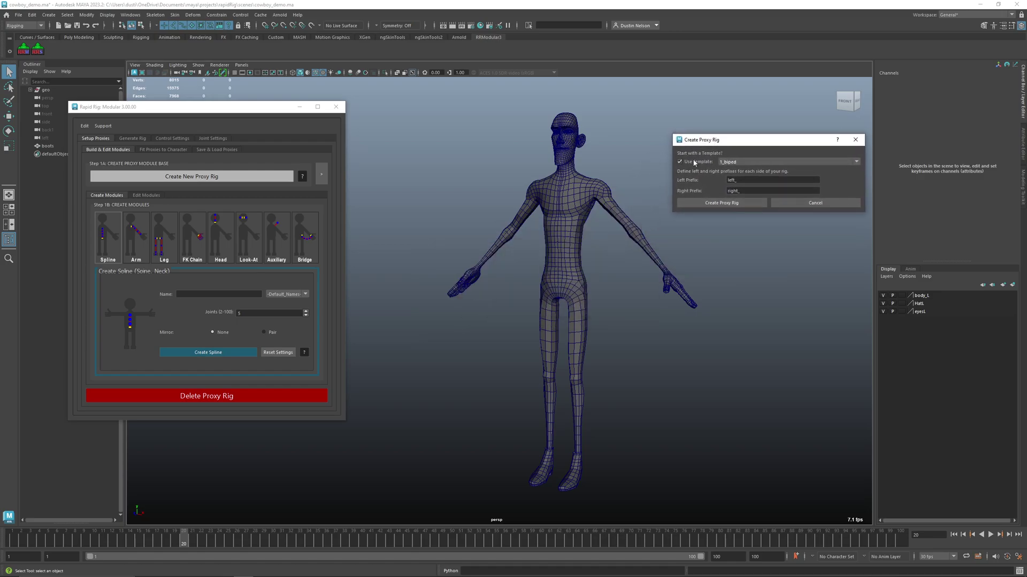
{"action": "left_click", "coordinate": [747, 163]}
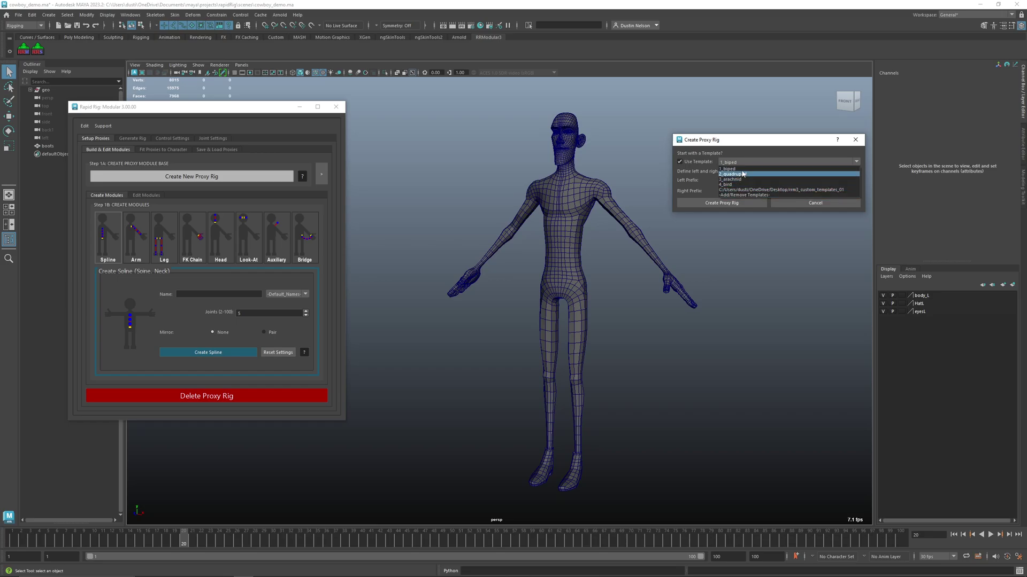
{"action": "left_click", "coordinate": [750, 196]}
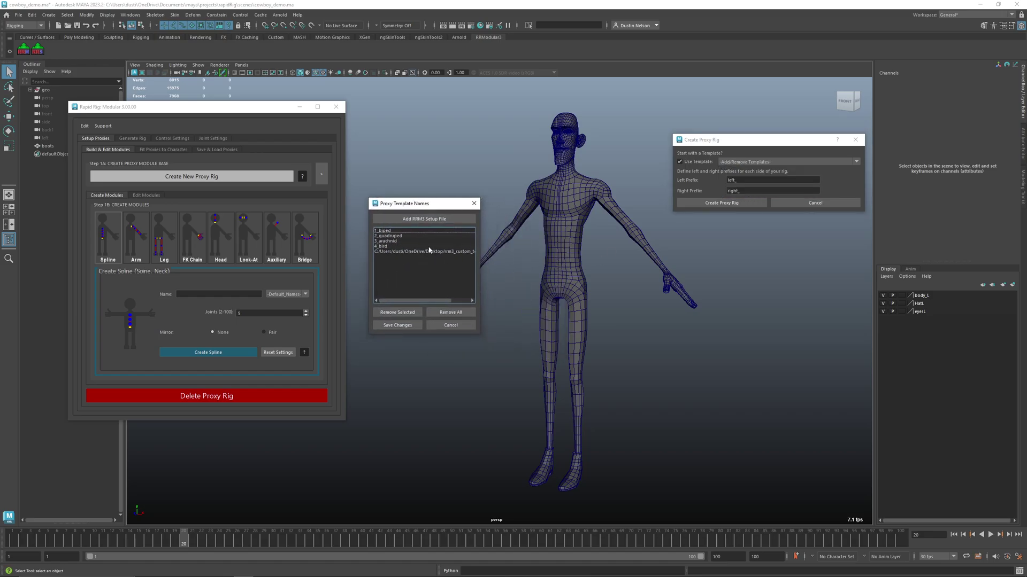
{"action": "left_click", "coordinate": [429, 251]}
{"action": "left_click", "coordinate": [414, 314]}
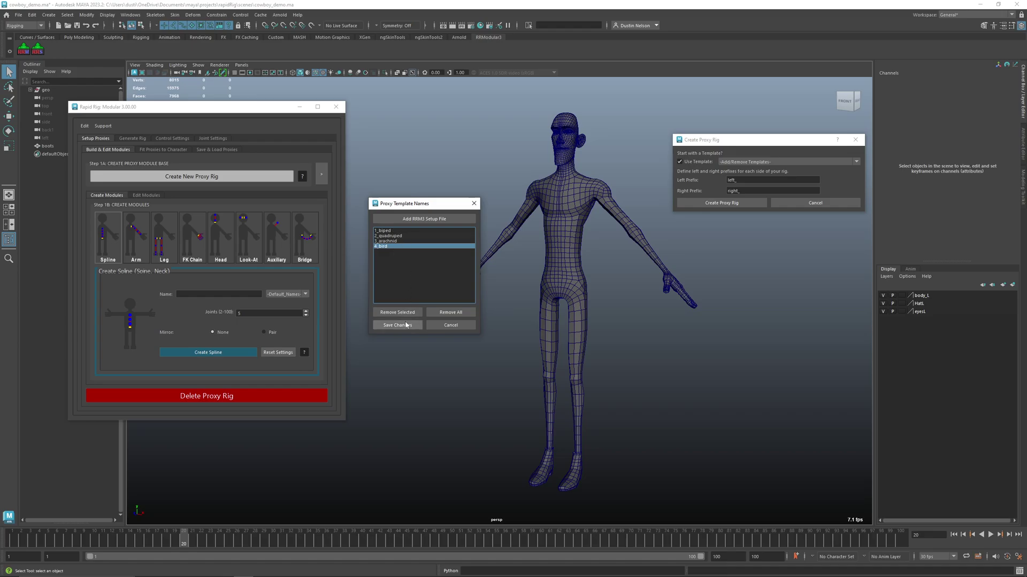
{"action": "left_click", "coordinate": [407, 325]}
Create the proxy rig from the 1_biped template with the prefixes left_ and right_
{"action": "left_click", "coordinate": [733, 162]}
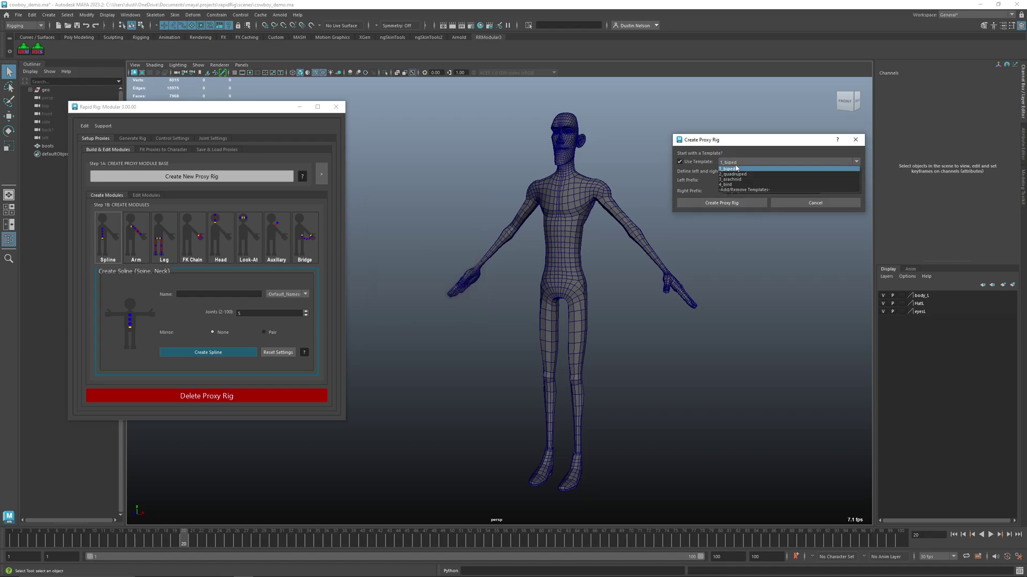
{"action": "left_click", "coordinate": [730, 169]}
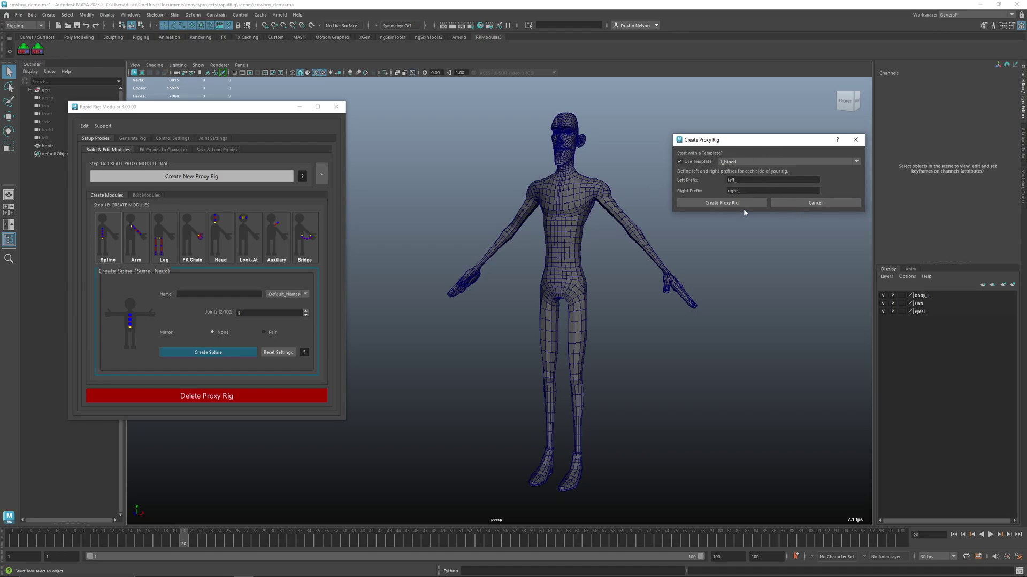
{"action": "left_click_drag", "start_coordinate": [740, 144], "coordinate": [682, 153]}
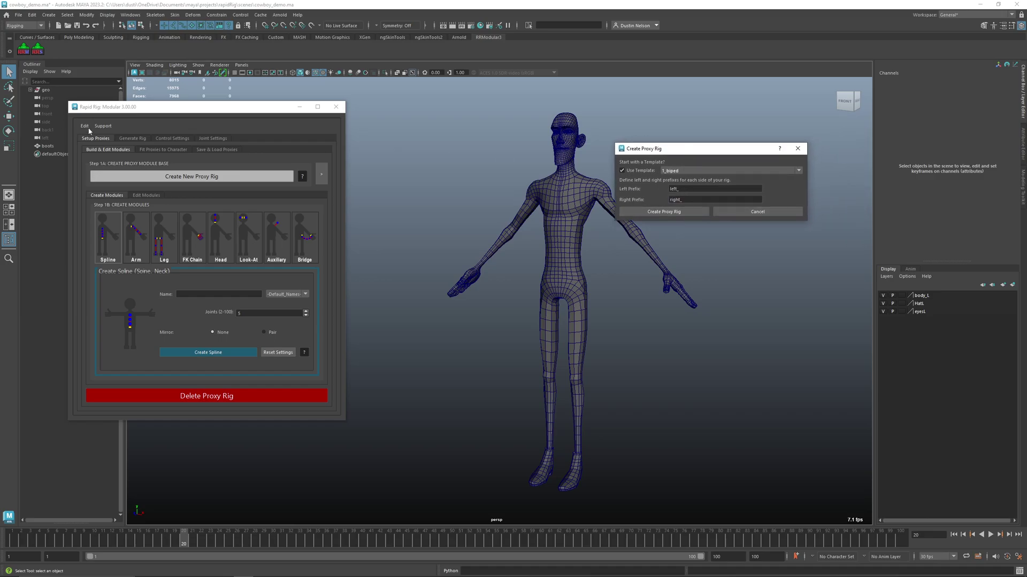
{"action": "left_click", "coordinate": [690, 213]}
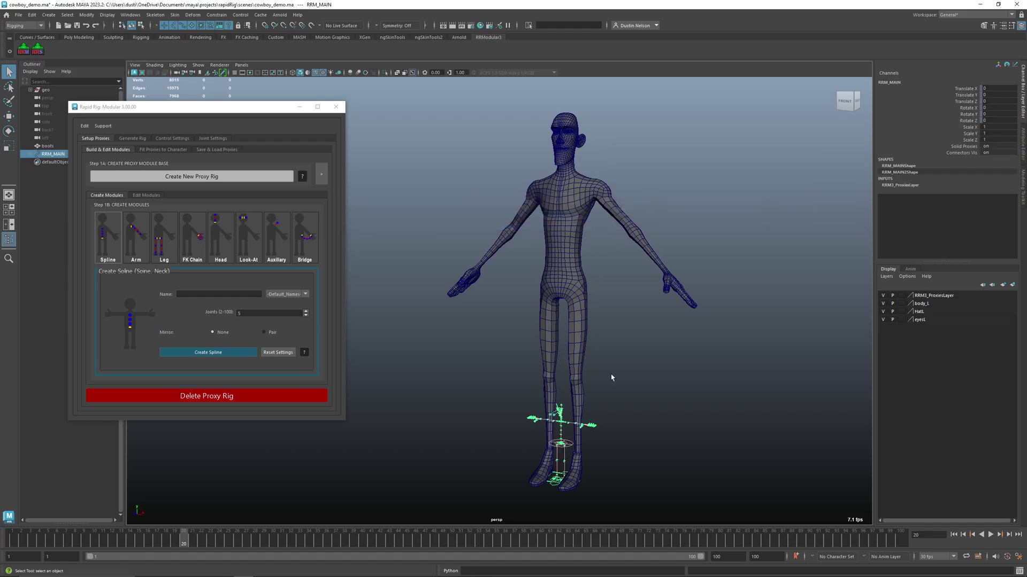
Scale the RRM_MAIN proxy control up uniformly to about 5.17 to roughly match the character's height
{"action": "middle_click_drag", "start_coordinate": [612, 397], "coordinate": [618, 311], "text": "alt"}
{"action": "right_click_drag", "start_coordinate": [619, 311], "coordinate": [656, 348], "text": "alt"}
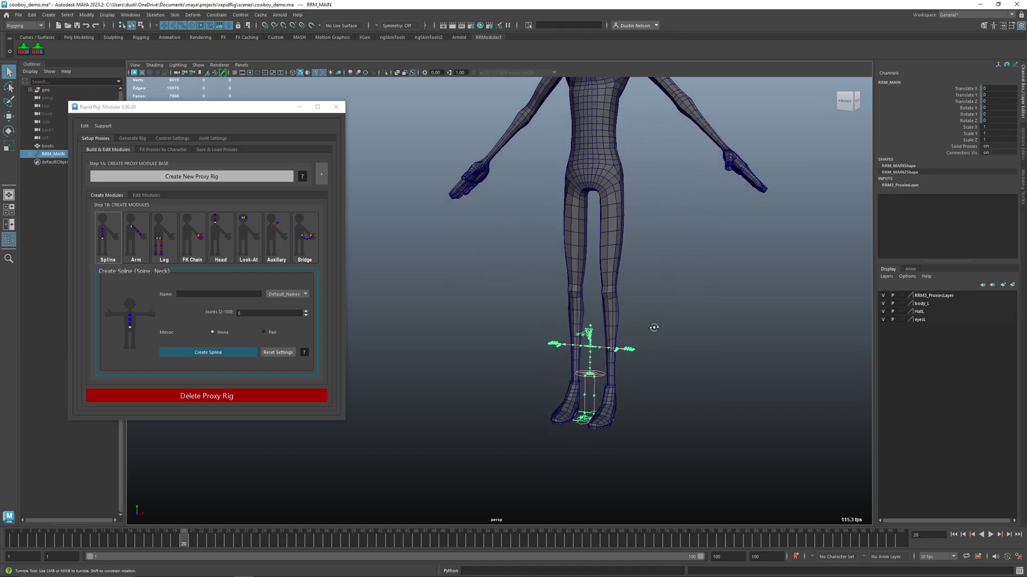
{"action": "left_click_drag", "start_coordinate": [653, 327], "coordinate": [568, 366], "text": "alt"}
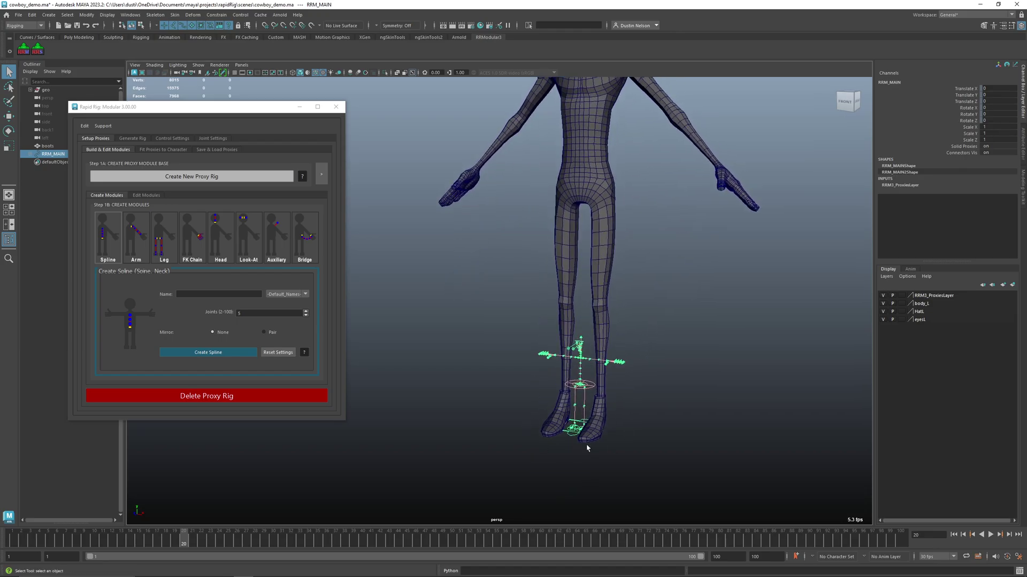
{"action": "left_click_drag", "start_coordinate": [639, 387], "coordinate": [497, 389], "text": "alt"}
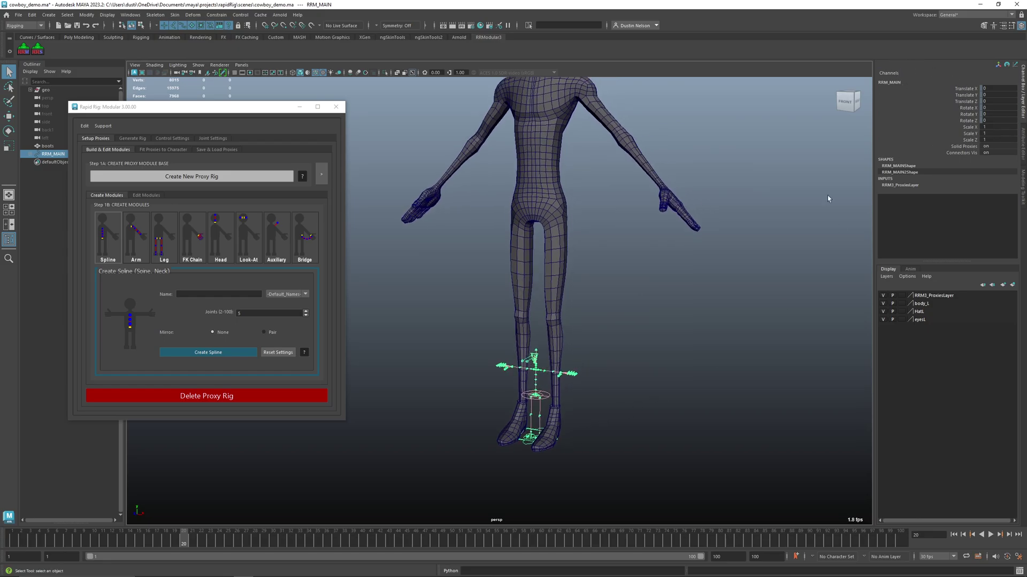
{"action": "key", "text": "r"}
{"action": "left_click_drag", "start_coordinate": [536, 436], "coordinate": [841, 306]}
{"action": "right_click_drag", "start_coordinate": [671, 321], "coordinate": [593, 328], "text": "alt"}
{"action": "left_click_drag", "start_coordinate": [594, 327], "coordinate": [564, 418], "text": "alt"}
{"action": "middle_click_drag", "start_coordinate": [565, 418], "coordinate": [614, 410]}
{"action": "left_click_drag", "start_coordinate": [525, 434], "coordinate": [664, 316], "text": "alt"}
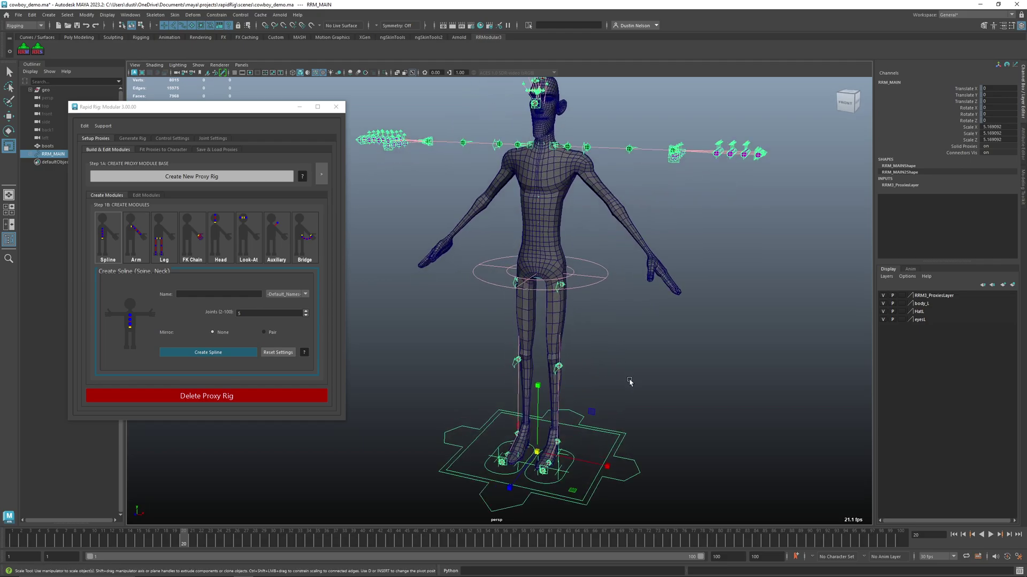
Reselect the proxy rig's main control at the feet, isolate the rig in the viewport, and deselect it
{"action": "left_click", "coordinate": [713, 186]}
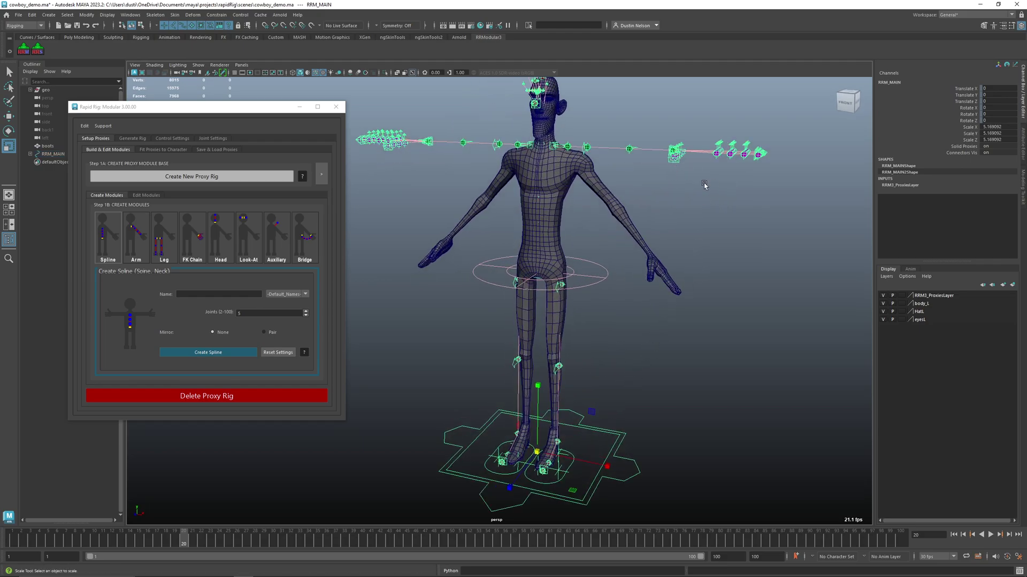
{"action": "left_click", "coordinate": [623, 438]}
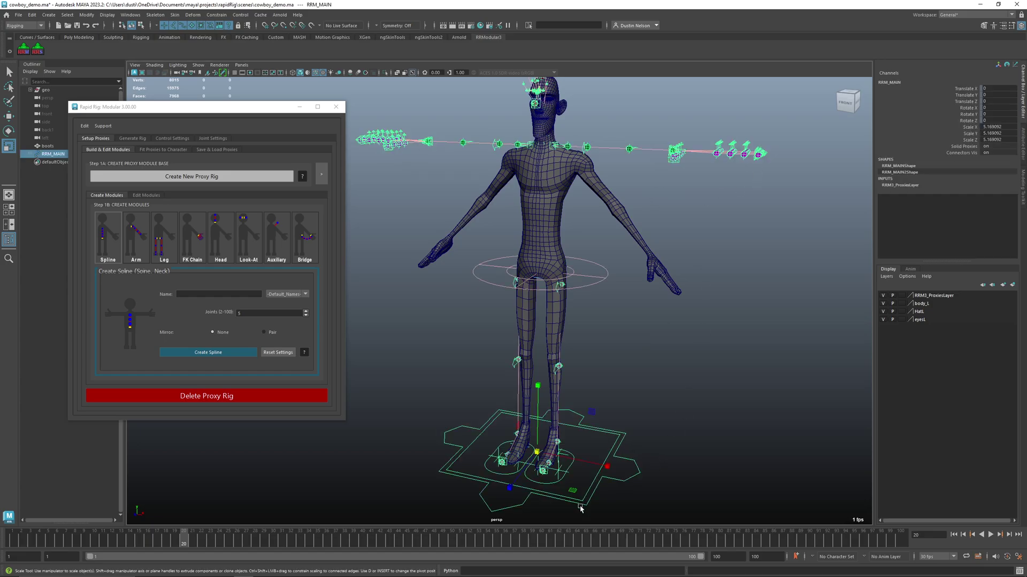
{"action": "middle_click_drag", "start_coordinate": [564, 446], "coordinate": [539, 375], "text": "alt"}
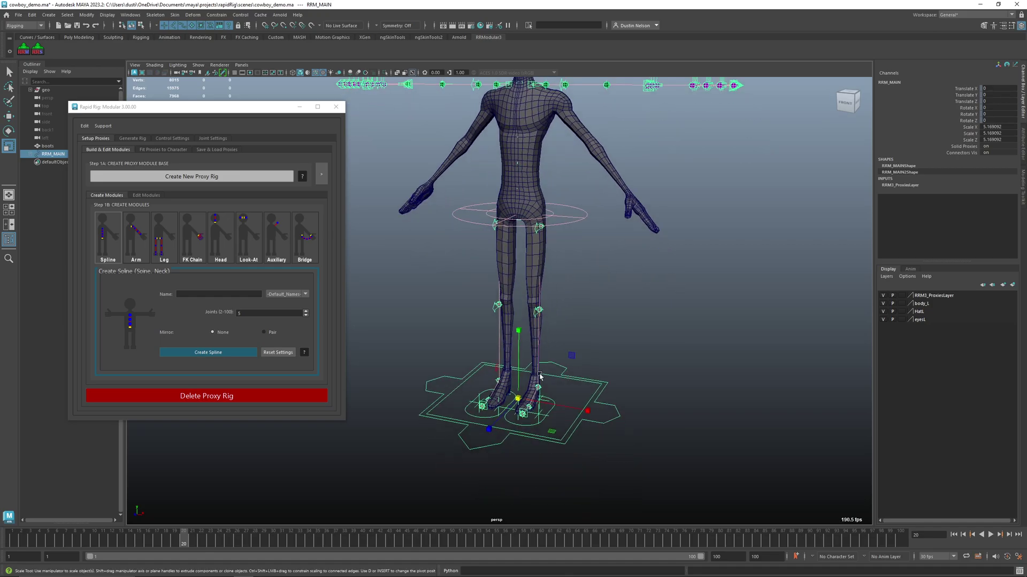
{"action": "scroll", "coordinate": [539, 376], "scroll_direction": "up", "scroll_amount": 1}
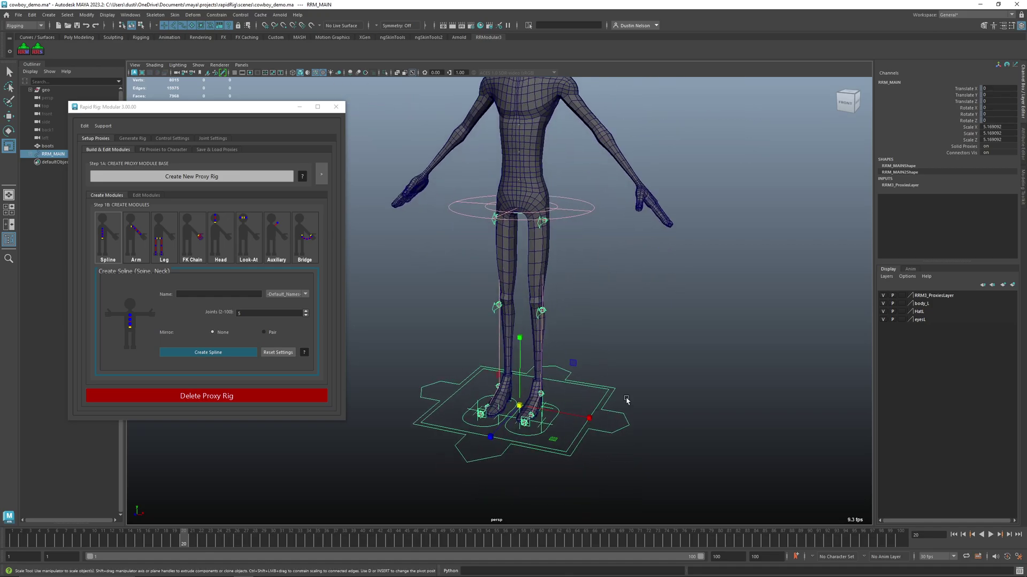
{"action": "right_click_drag", "start_coordinate": [591, 314], "coordinate": [614, 323], "text": "alt"}
{"action": "middle_click_drag", "start_coordinate": [620, 322], "coordinate": [638, 316], "text": "alt"}
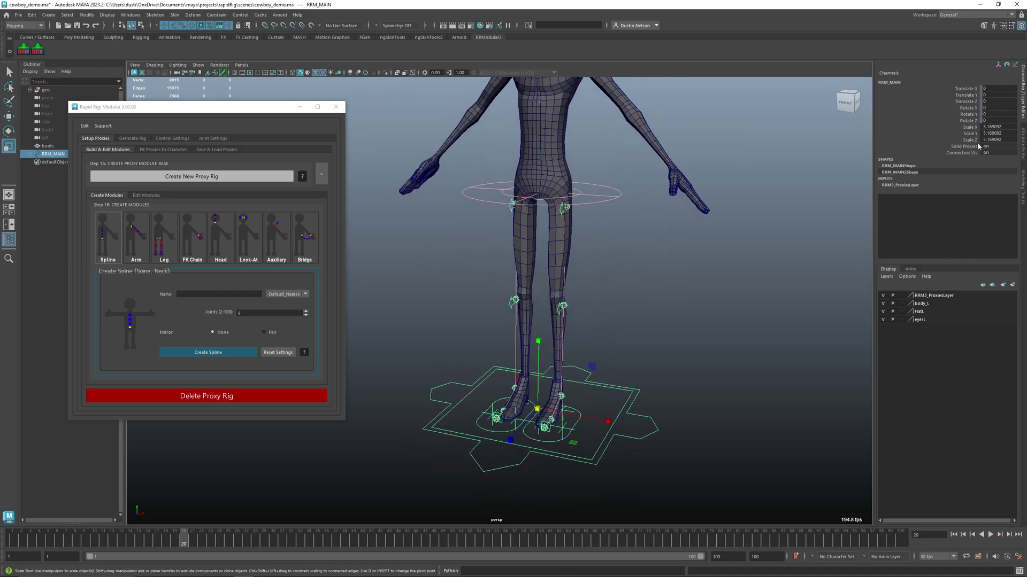
{"action": "right_click_drag", "start_coordinate": [734, 276], "coordinate": [753, 305], "text": "alt"}
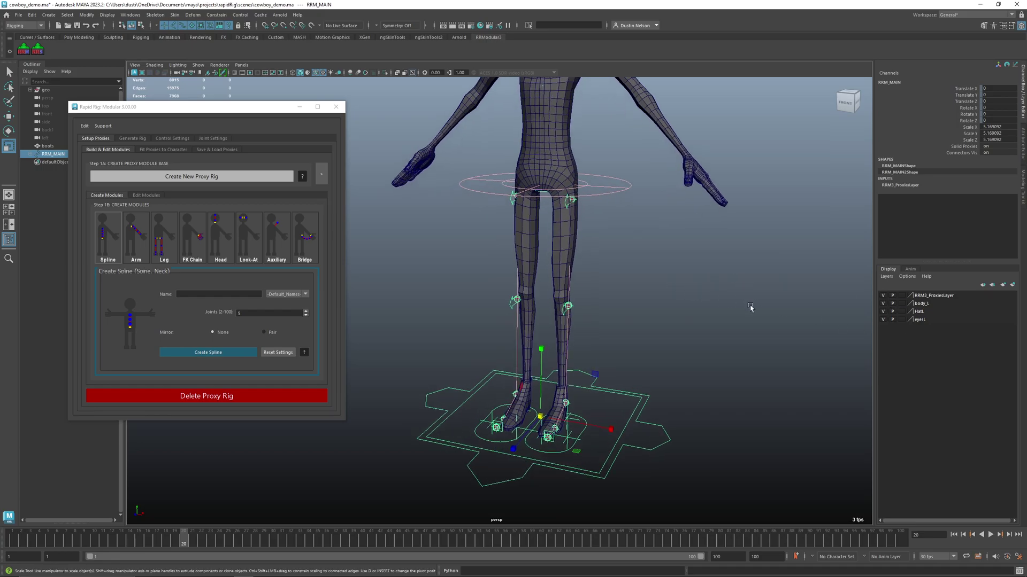
{"action": "key", "text": "ctrl+1"}
{"action": "left_click", "coordinate": [639, 261]}
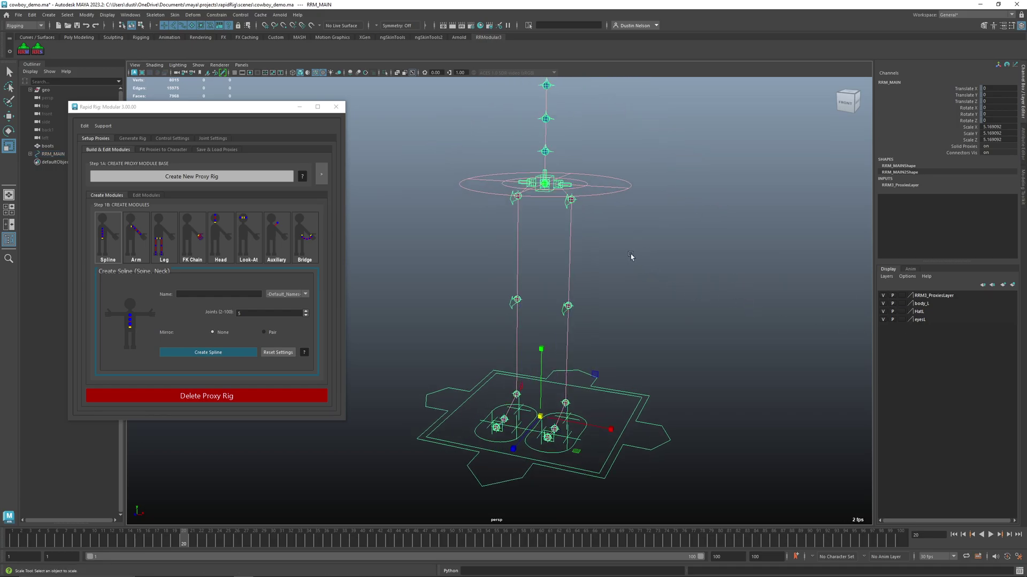
{"action": "left_click_drag", "start_coordinate": [638, 260], "coordinate": [668, 250], "text": "alt"}
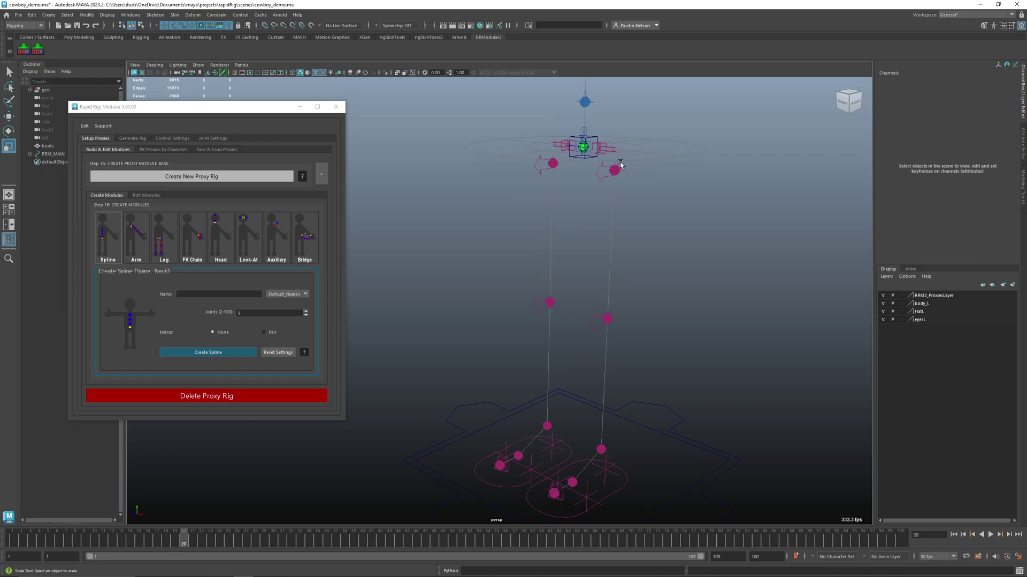
{"action": "left_click_drag", "start_coordinate": [615, 181], "coordinate": [650, 372], "text": "alt"}
Turn off Solid Proxies on the RRM_MAIN control and deselect it
{"action": "left_click", "coordinate": [698, 426]}
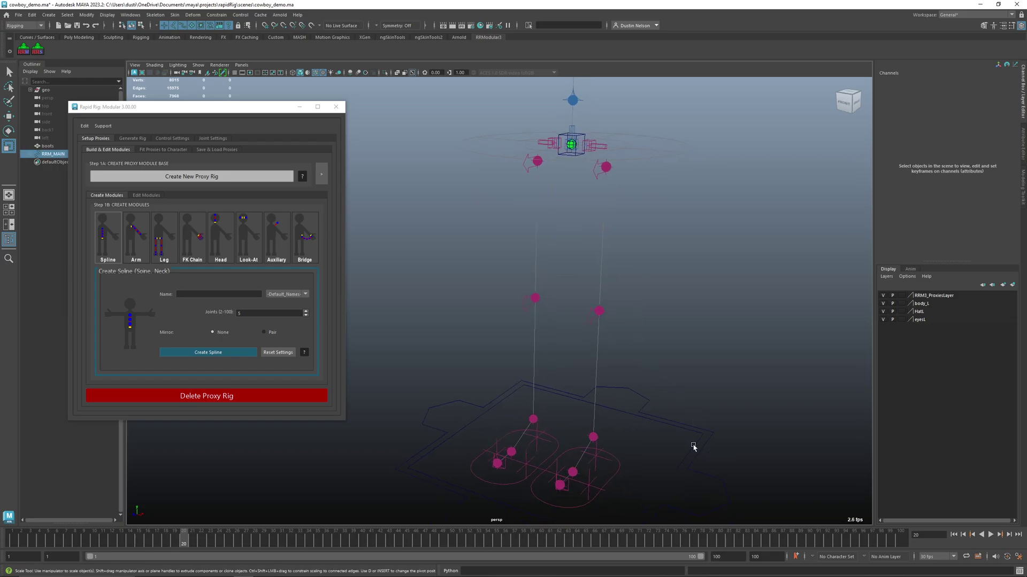
{"action": "left_click", "coordinate": [967, 148]}
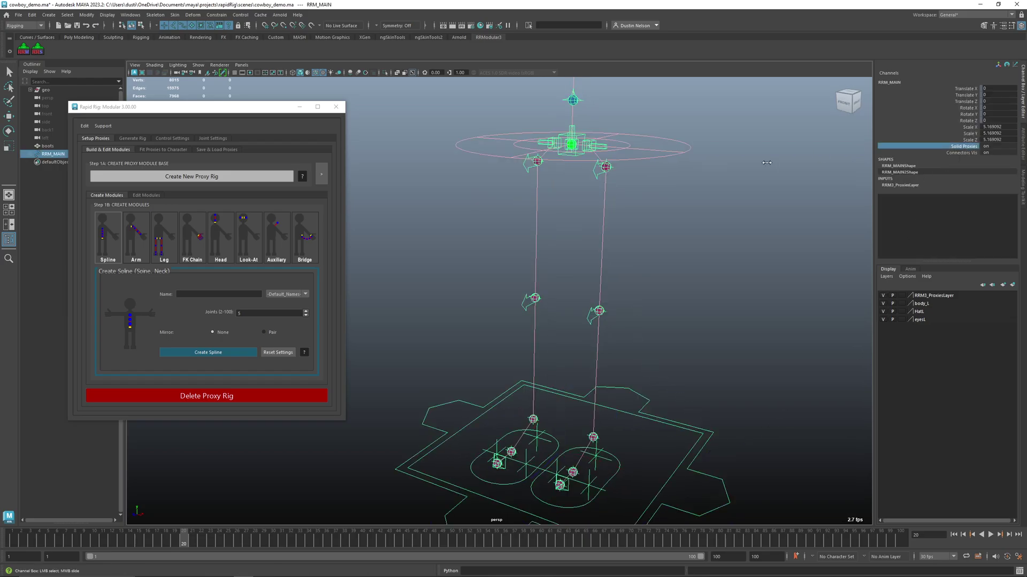
{"action": "middle_click_drag", "start_coordinate": [766, 163], "coordinate": [749, 165]}
{"action": "left_click", "coordinate": [736, 241]}
{"action": "left_click_drag", "start_coordinate": [734, 250], "coordinate": [657, 267], "text": "alt"}
{"action": "right_click_drag", "start_coordinate": [657, 267], "coordinate": [806, 381], "text": "alt"}
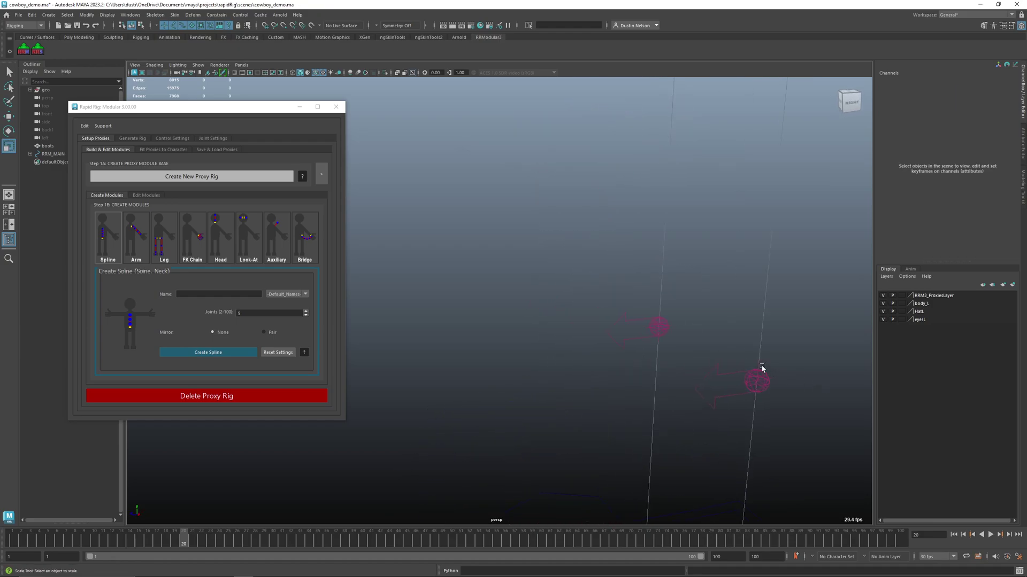
Examine the wireframe display of the leg proxies up close and from several angles
{"action": "middle_click_drag", "start_coordinate": [762, 367], "coordinate": [626, 315], "text": "alt"}
{"action": "left_click_drag", "start_coordinate": [627, 314], "coordinate": [724, 273], "text": "alt"}
{"action": "left_click", "coordinate": [640, 306]}
{"action": "left_click", "coordinate": [724, 272]}
{"action": "right_click_drag", "start_coordinate": [724, 273], "coordinate": [569, 282], "text": "alt"}
{"action": "mouse_move", "coordinate": [569, 282]}
{"action": "left_mouse_down", "text": "alt"}
{"action": "mouse_move", "coordinate": [626, 265]}
{"action": "mouse_move", "coordinate": [600, 319]}
{"action": "mouse_move", "coordinate": [550, 284]}
{"action": "left_mouse_up", "text": "alt"}
{"action": "right_click_drag", "start_coordinate": [550, 284], "coordinate": [600, 337], "text": "alt"}
{"action": "middle_click_drag", "start_coordinate": [600, 337], "coordinate": [667, 278], "text": "alt"}
{"action": "right_click_drag", "start_coordinate": [667, 278], "coordinate": [604, 317], "text": "alt"}
Exit isolation to show the character mesh together with the wireframe proxies
{"action": "key", "text": "alt+2"}
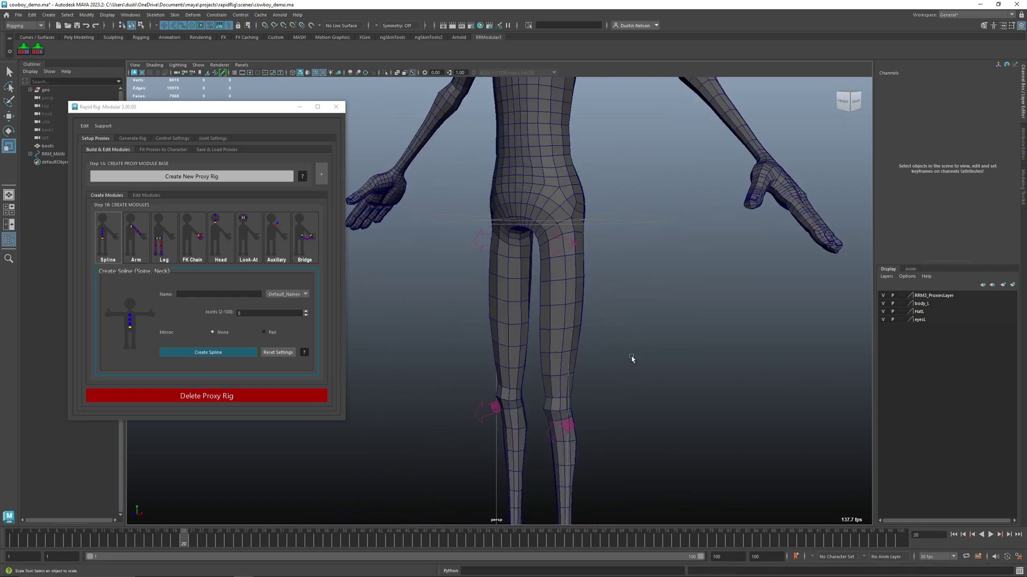
{"action": "middle_click_drag", "start_coordinate": [632, 357], "coordinate": [664, 325], "text": "alt"}
{"action": "middle_click_drag", "start_coordinate": [650, 439], "coordinate": [656, 316], "text": "alt"}
Turn Solid Proxies back on for the RRM_MAIN control and isolate the proxy rig again
{"action": "left_click_drag", "start_coordinate": [719, 429], "coordinate": [729, 453]}
{"action": "right_click_drag", "start_coordinate": [729, 452], "coordinate": [710, 417], "text": "alt"}
{"action": "left_click", "coordinate": [963, 146]}
{"action": "middle_click_drag", "start_coordinate": [865, 173], "coordinate": [763, 181]}
{"action": "key", "text": "alt+2"}
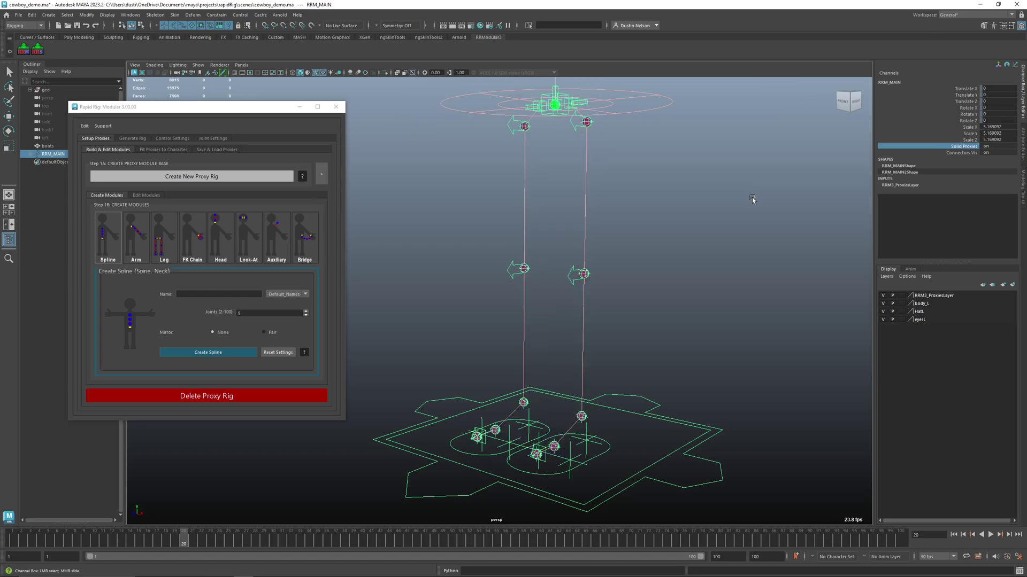
Turn off Connectors Vis on the RRM_MAIN control and deselect it to view the proxies without connecting lines
{"action": "left_click", "coordinate": [958, 154]}
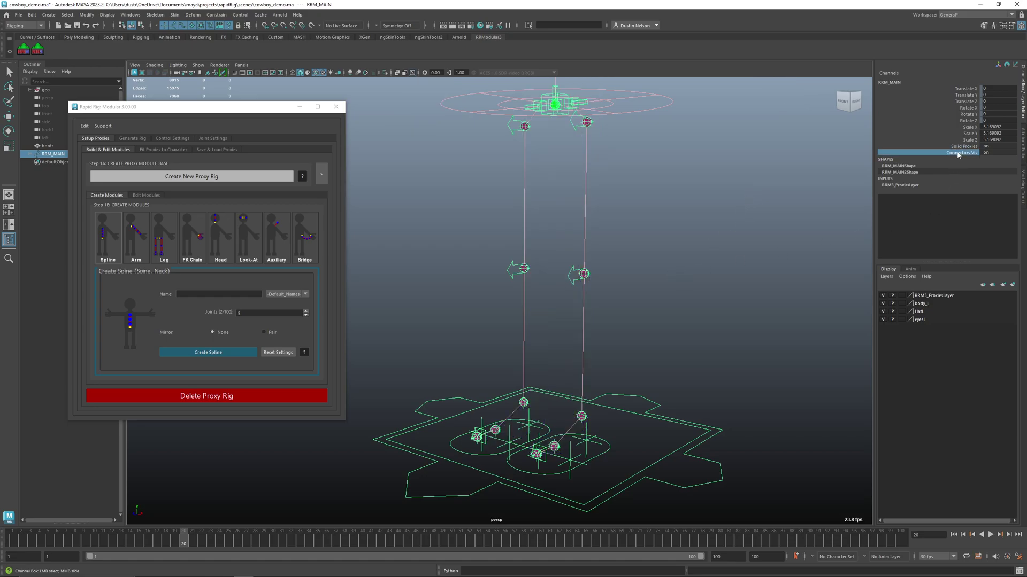
{"action": "middle_click_drag", "start_coordinate": [742, 188], "coordinate": [636, 196]}
{"action": "middle_click_drag", "start_coordinate": [621, 201], "coordinate": [608, 318], "text": "alt"}
{"action": "right_click_drag", "start_coordinate": [608, 318], "coordinate": [526, 313], "text": "alt"}
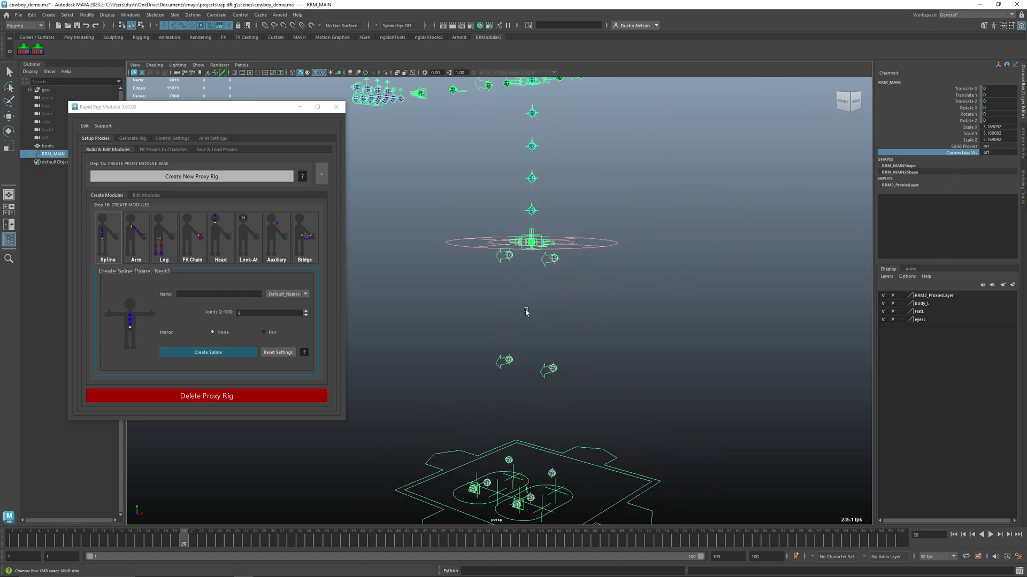
{"action": "left_click", "coordinate": [645, 230]}
{"action": "middle_click_drag", "start_coordinate": [579, 243], "coordinate": [603, 295], "text": "alt"}
{"action": "left_click_drag", "start_coordinate": [702, 248], "coordinate": [702, 266], "text": "alt"}
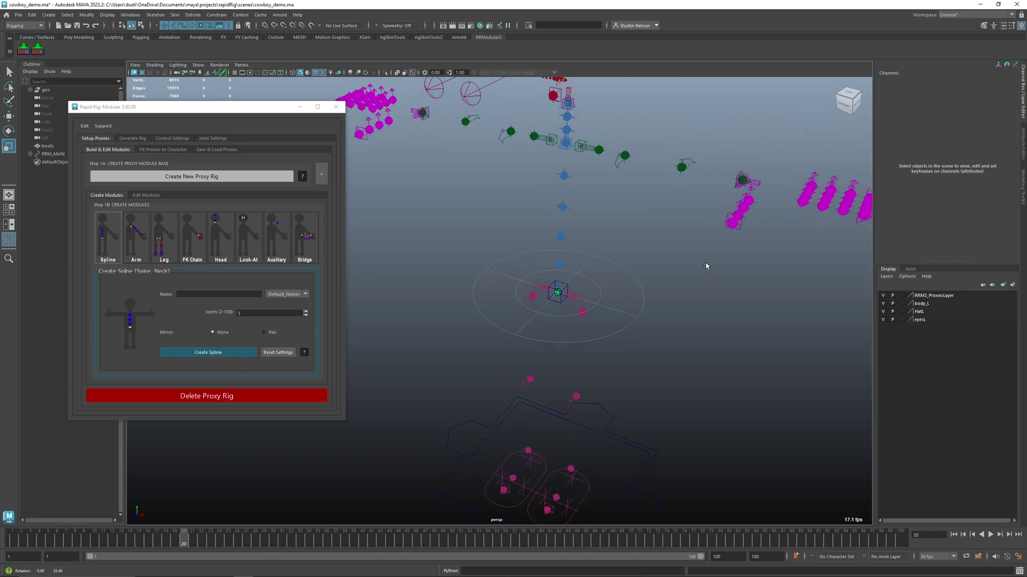
Reselect RRM_MAIN by undoing the deselection, turn Connectors Vis back on, and deselect the control
{"action": "key", "text": "ctrl+z"}
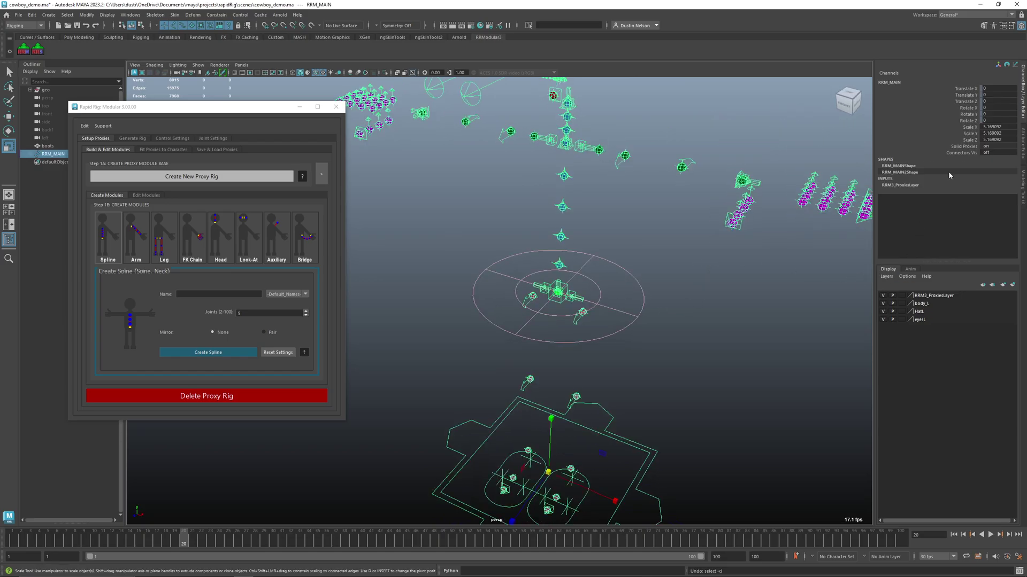
{"action": "left_click", "coordinate": [960, 153]}
{"action": "middle_click_drag", "start_coordinate": [671, 255], "coordinate": [711, 255]}
{"action": "left_click", "coordinate": [776, 144]}
{"action": "left_click_drag", "start_coordinate": [754, 199], "coordinate": [749, 218], "text": "alt"}
{"action": "middle_click_drag", "start_coordinate": [750, 218], "coordinate": [717, 211], "text": "alt"}
{"action": "left_click_drag", "start_coordinate": [717, 211], "coordinate": [715, 259], "text": "alt"}
{"action": "middle_click_drag", "start_coordinate": [715, 259], "coordinate": [690, 250], "text": "alt"}
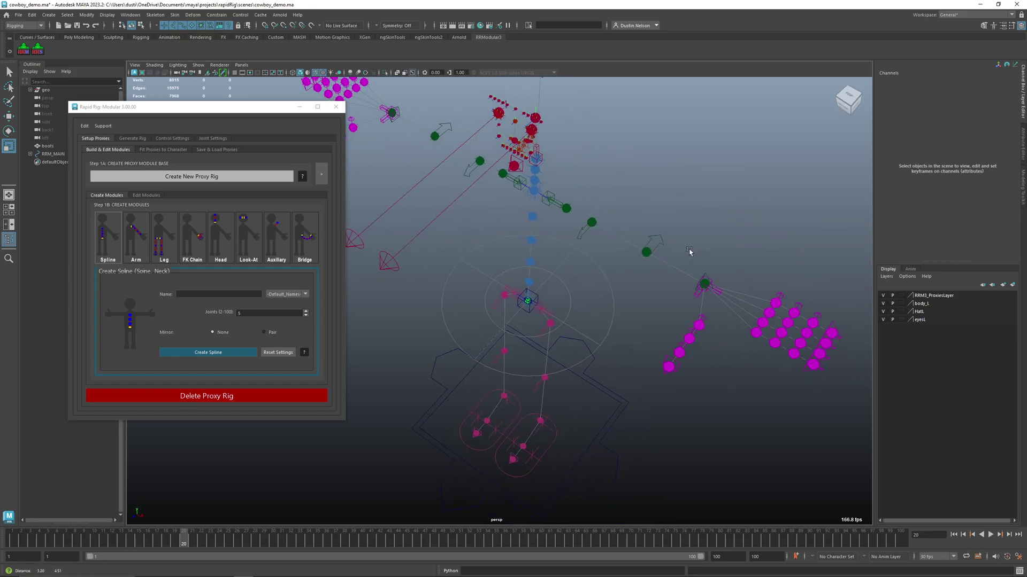
Switch the viewport background to black and select the RRM_MAIN control with its Connectors Vis channel
{"action": "left_click_drag", "start_coordinate": [690, 252], "coordinate": [704, 243], "text": "alt"}
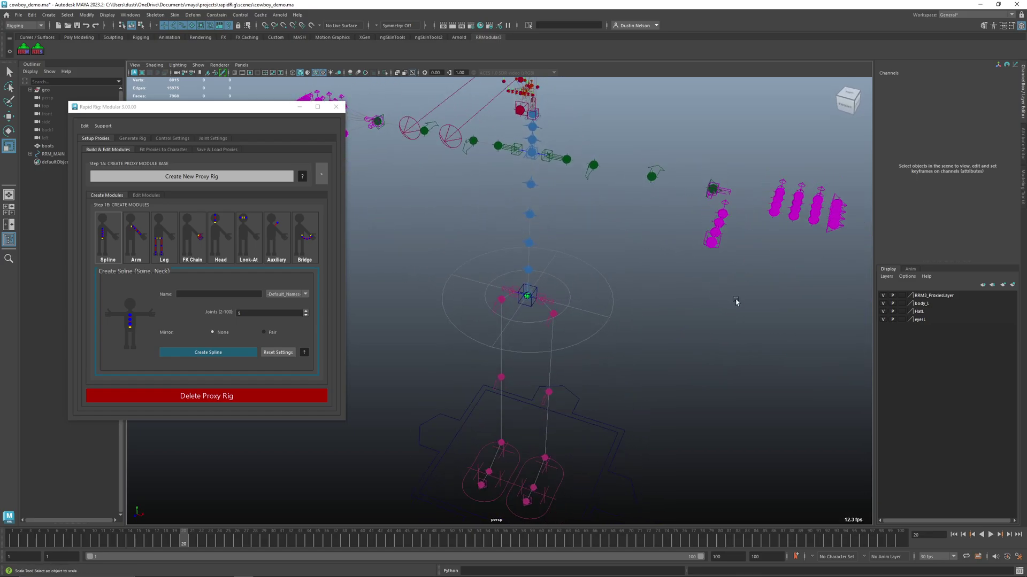
{"action": "key", "text": "alt+b"}
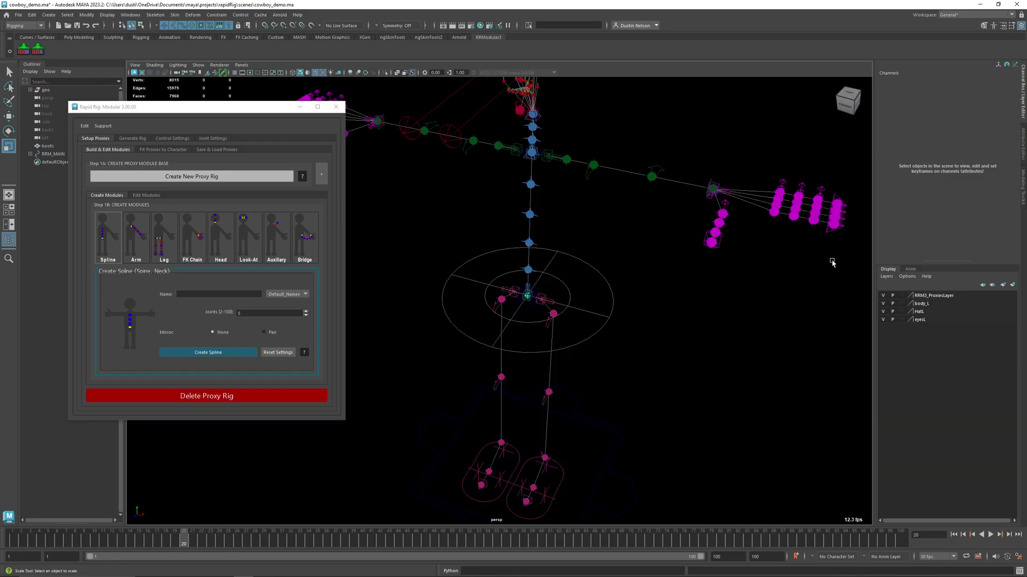
{"action": "left_click", "coordinate": [612, 434]}
{"action": "left_click", "coordinate": [959, 154]}
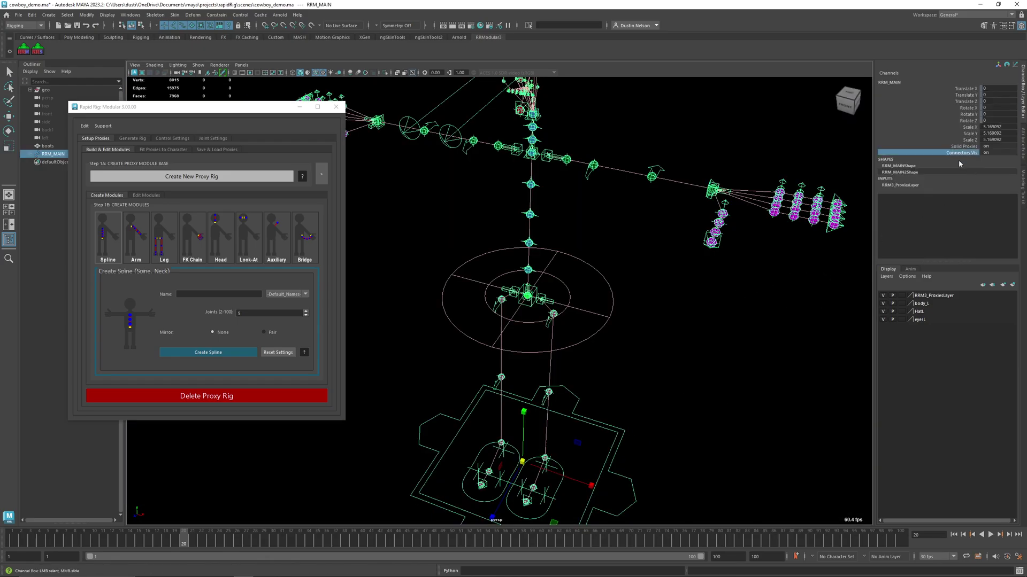
{"action": "mouse_move", "coordinate": [764, 170]}
{"action": "middle_mouse_down"}
{"action": "mouse_move", "coordinate": [725, 181]}
{"action": "mouse_move", "coordinate": [752, 161]}
{"action": "middle_mouse_up"}
{"action": "left_click_drag", "start_coordinate": [660, 286], "coordinate": [577, 298], "text": "alt"}
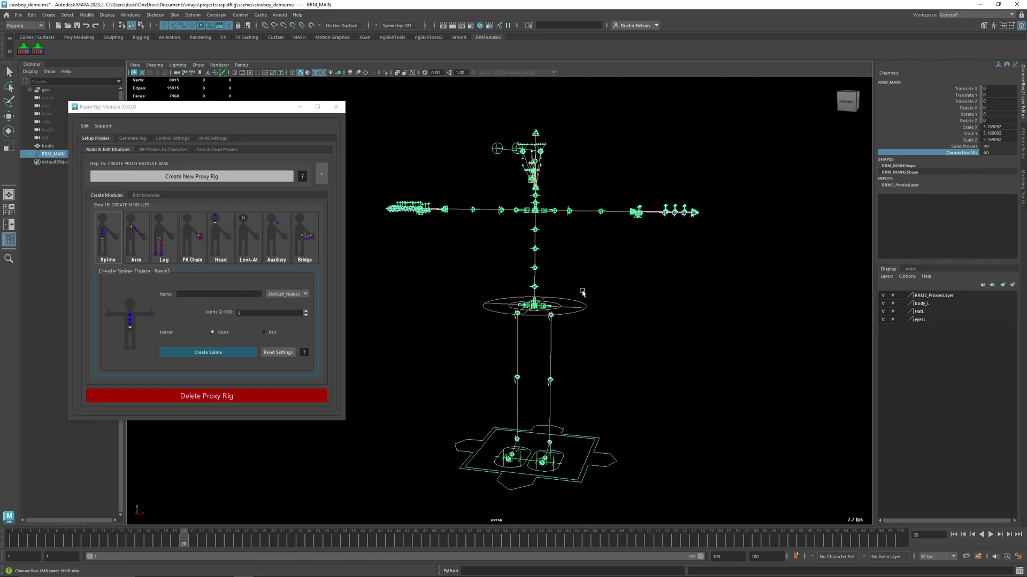
Try to delete the RRM_MAIN control directly, and remove the whole rig with the Delete Proxy Rig command
{"action": "left_click_drag", "start_coordinate": [620, 433], "coordinate": [594, 473]}
{"action": "key", "text": "Delete"}
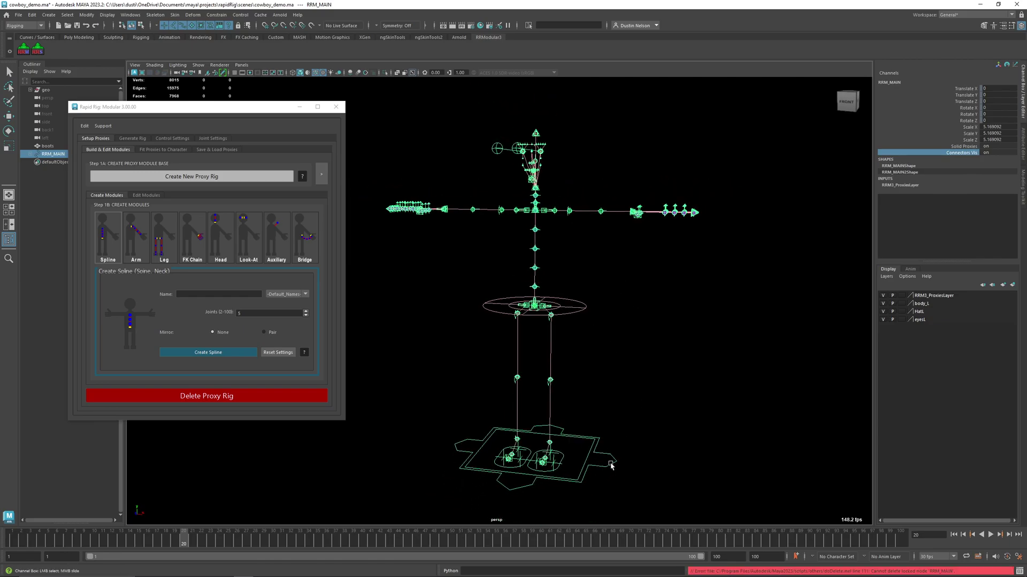
{"action": "left_click", "coordinate": [252, 398]}
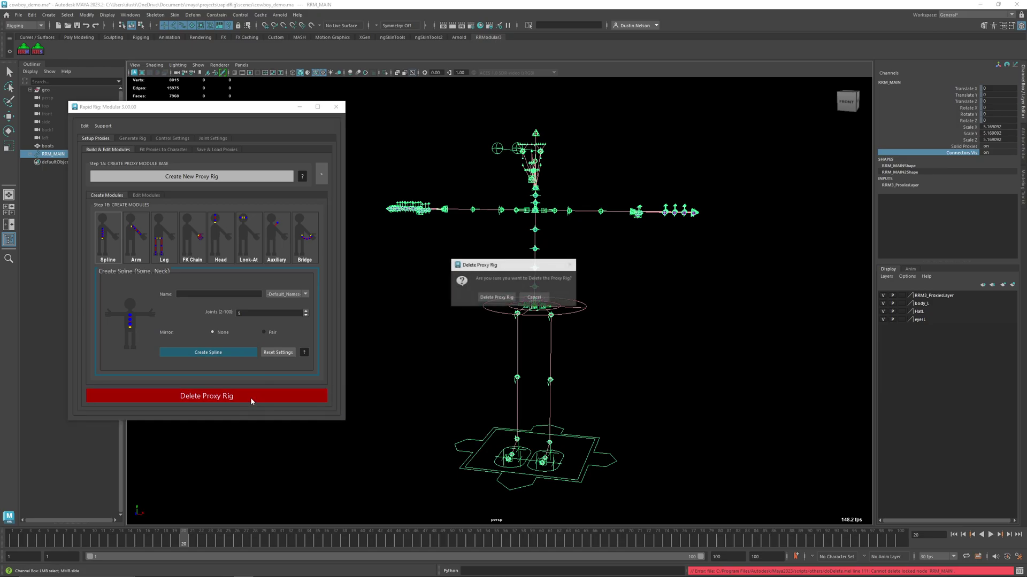
{"action": "left_click", "coordinate": [503, 298]}
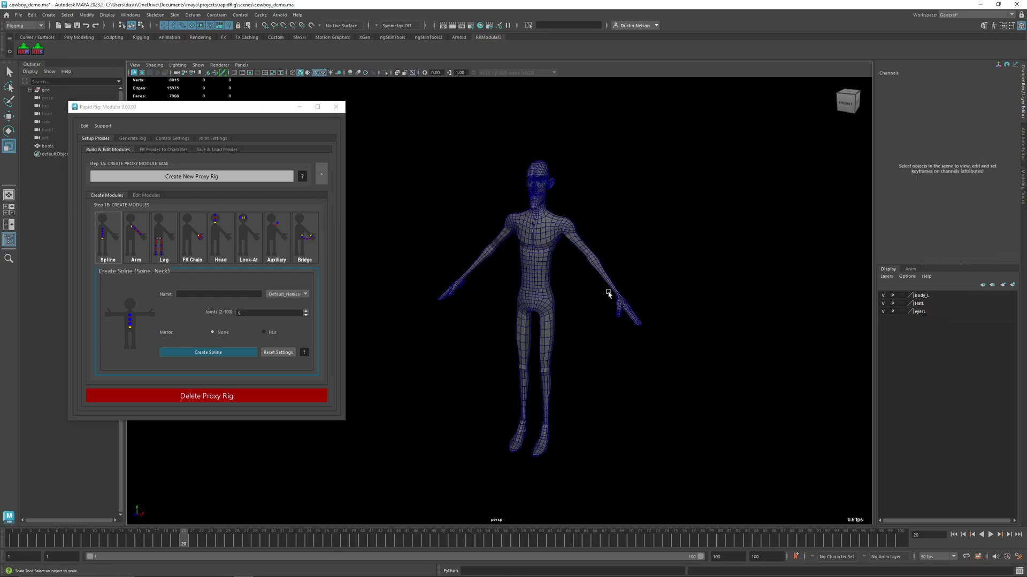
Undo the last part of the proxy rig deletion and delete the restored RRM_MAIN control
{"action": "key", "text": "ctrl+z"}
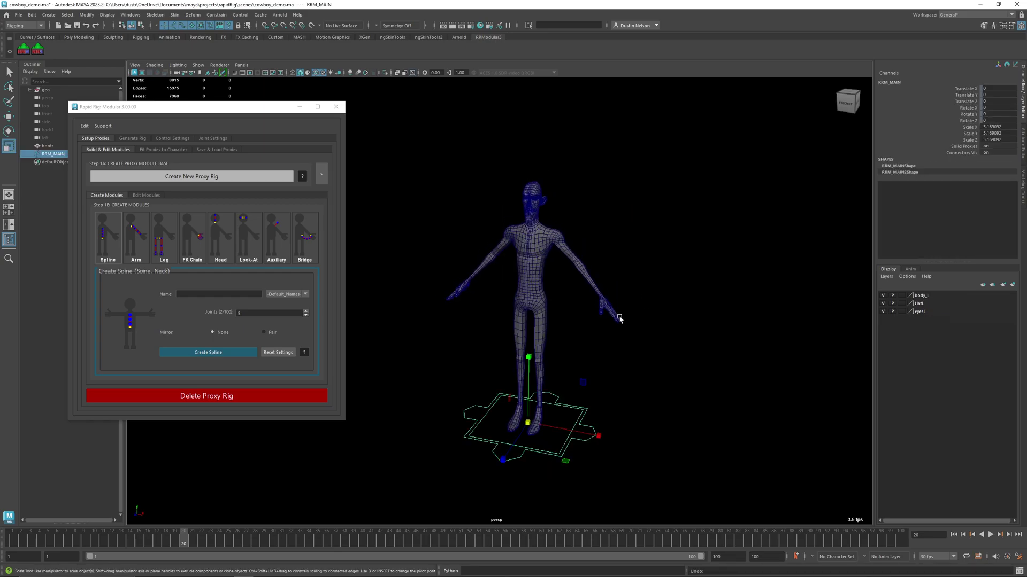
{"action": "key", "text": "Delete"}
{"action": "left_click_drag", "start_coordinate": [607, 358], "coordinate": [595, 356], "text": "alt"}
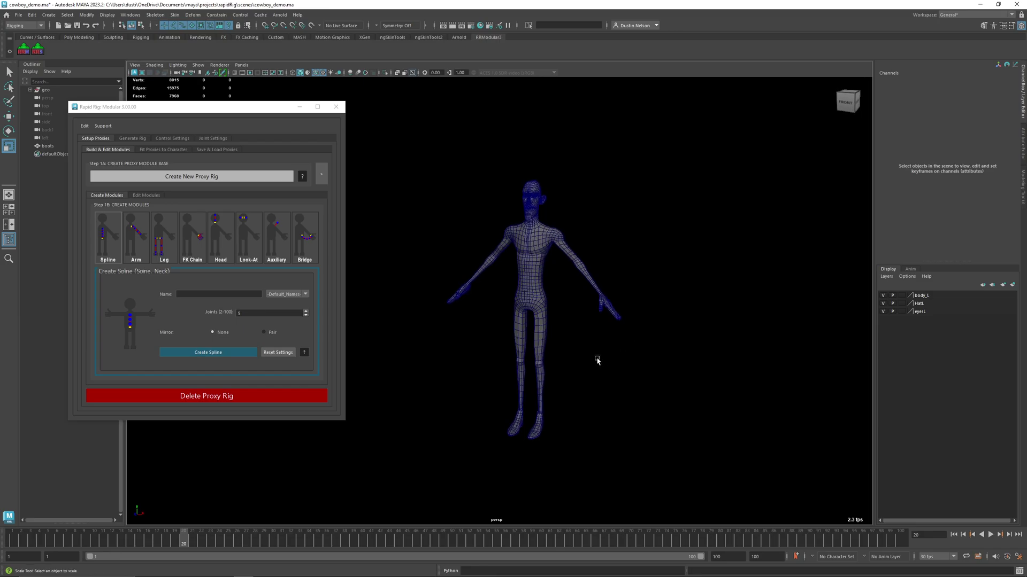
Create a new proxy rig from the four-legged template with left prefix l_ and right prefix r_
{"action": "left_click", "coordinate": [224, 179]}
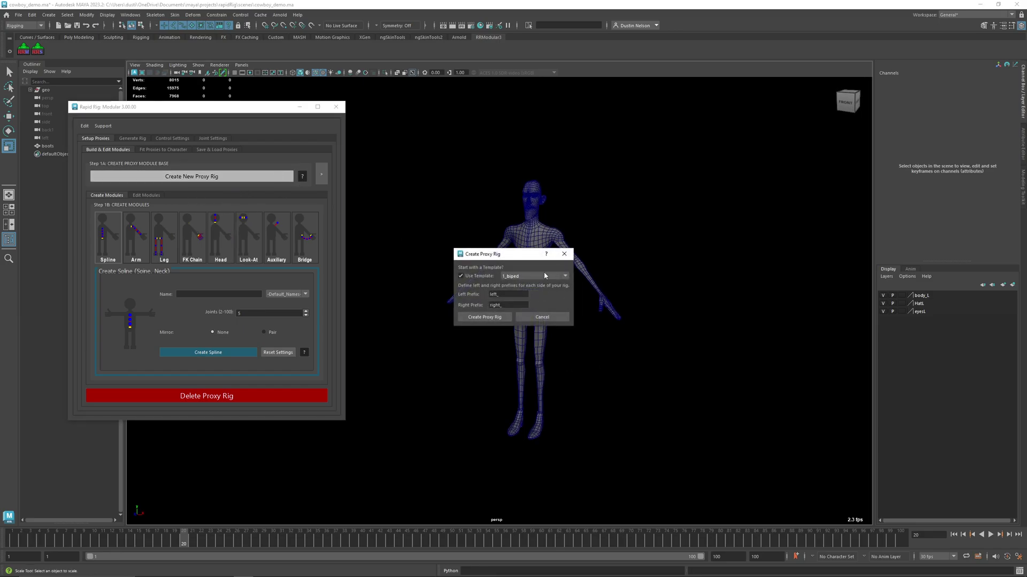
{"action": "left_click", "coordinate": [545, 276]}
{"action": "left_click", "coordinate": [538, 290]}
{"action": "type", "text": "l_"}
{"action": "key", "text": "Tab"}
{"action": "type", "text": "r_"}
{"action": "left_click", "coordinate": [497, 318]}
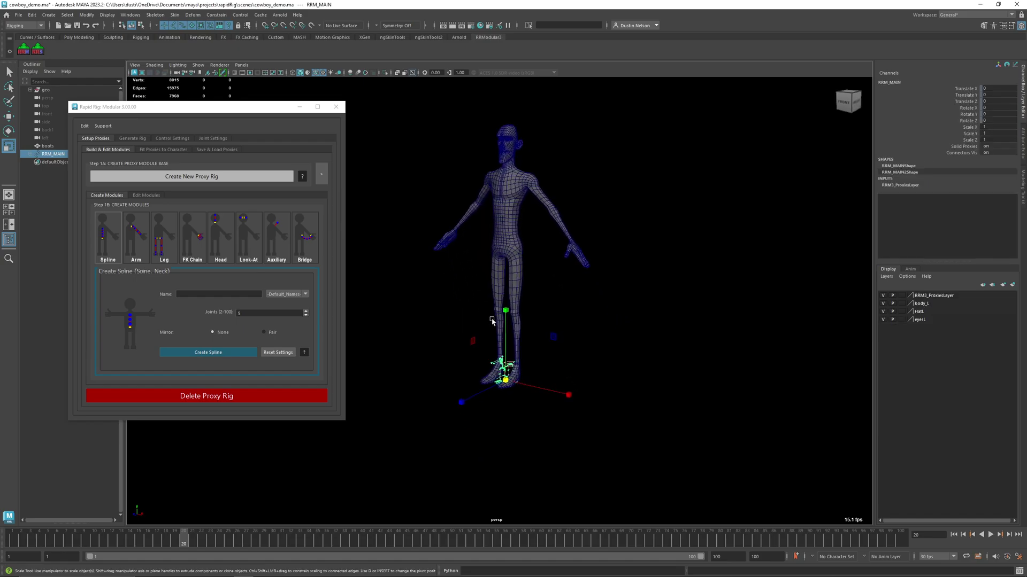
Scale the RRM_MAIN control uniformly to about 7.97 to enlarge the four-legged proxy rig
{"action": "left_click_drag", "start_coordinate": [505, 380], "coordinate": [772, 346]}
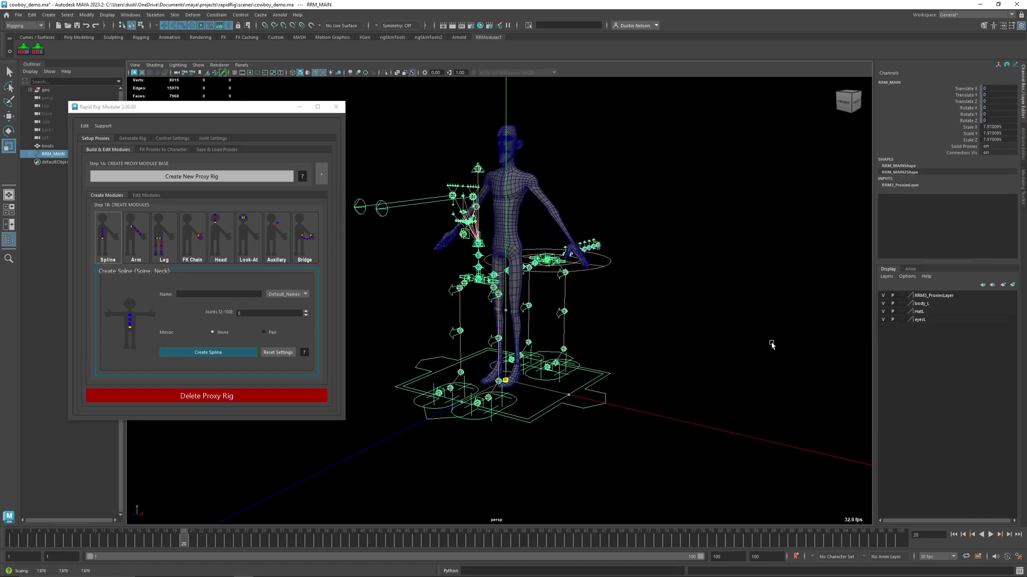
{"action": "middle_click_drag", "start_coordinate": [573, 300], "coordinate": [605, 314], "text": "alt"}
{"action": "right_click_drag", "start_coordinate": [605, 314], "coordinate": [710, 383], "text": "alt"}
Select the left and right front-leg hip proxies in turn to examine the side prefixes in their names
{"action": "left_click", "coordinate": [590, 314]}
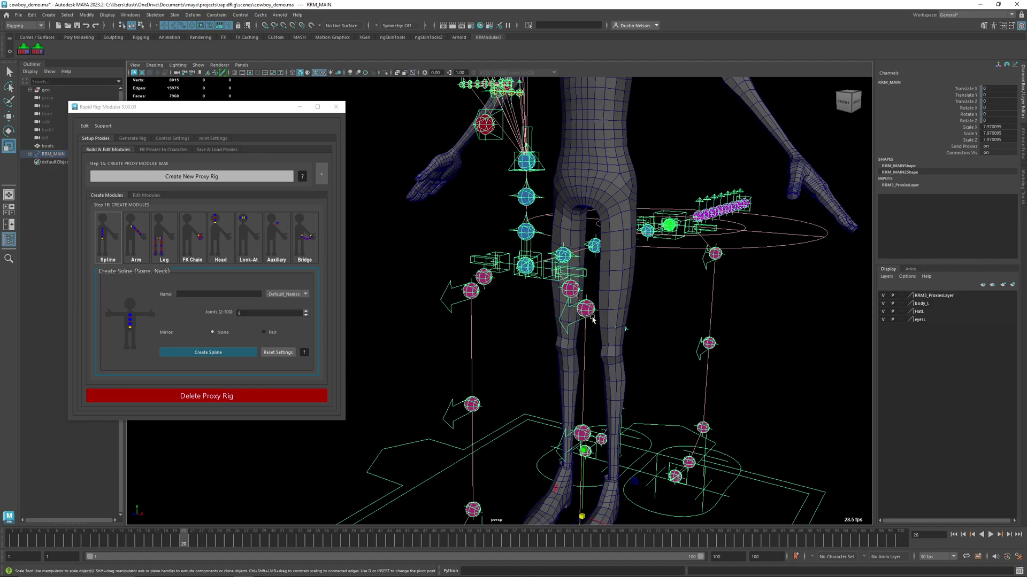
{"action": "left_click_drag", "start_coordinate": [591, 315], "coordinate": [654, 296], "text": "alt"}
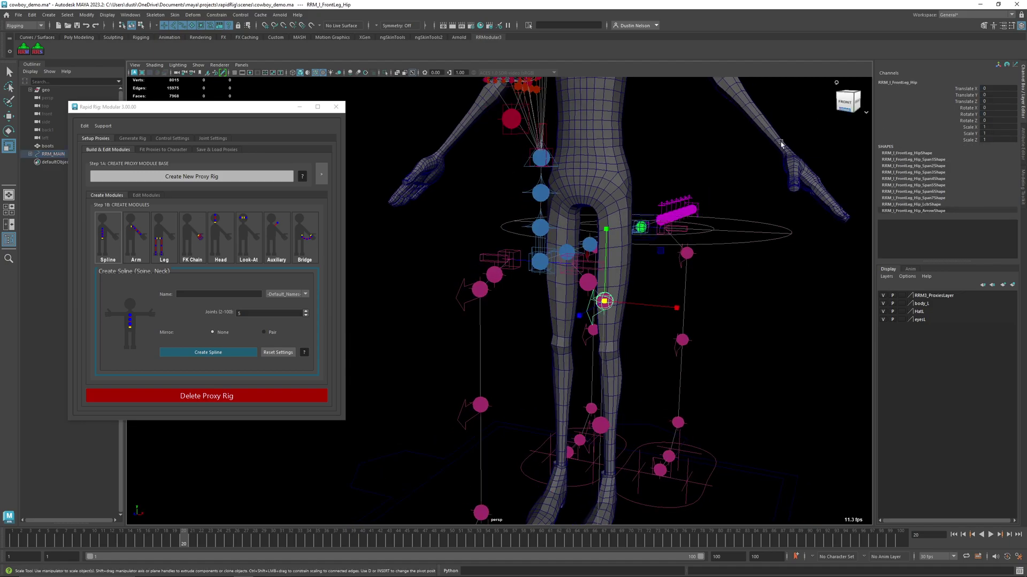
{"action": "scroll", "coordinate": [487, 295], "scroll_direction": "down", "scroll_amount": 2}
{"action": "left_click", "coordinate": [485, 292]}
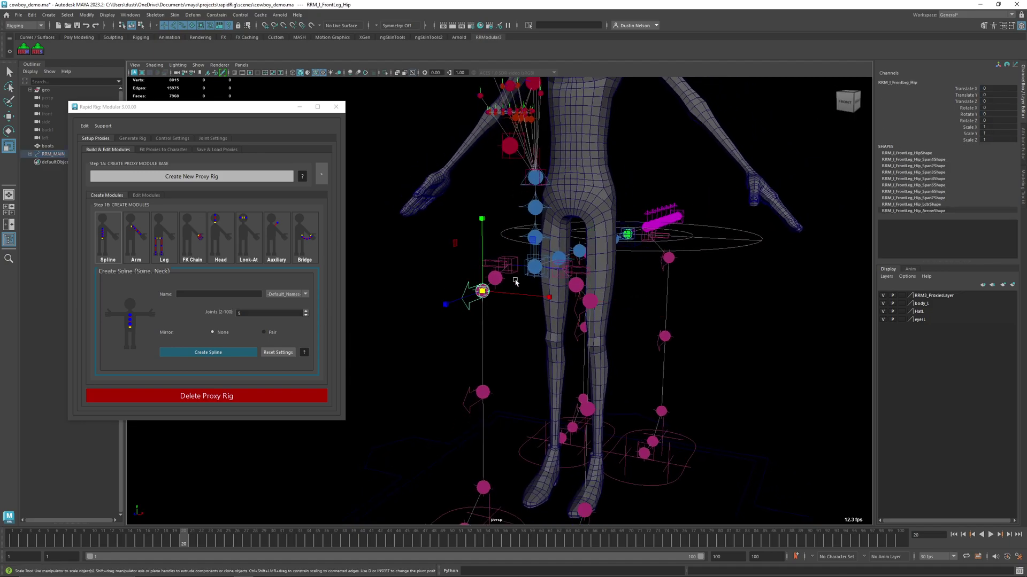
{"action": "right_click_drag", "start_coordinate": [676, 302], "coordinate": [572, 301], "text": "alt"}
{"action": "middle_click_drag", "start_coordinate": [587, 352], "coordinate": [597, 312], "text": "alt"}
{"action": "right_click_drag", "start_coordinate": [597, 312], "coordinate": [437, 307], "text": "alt"}
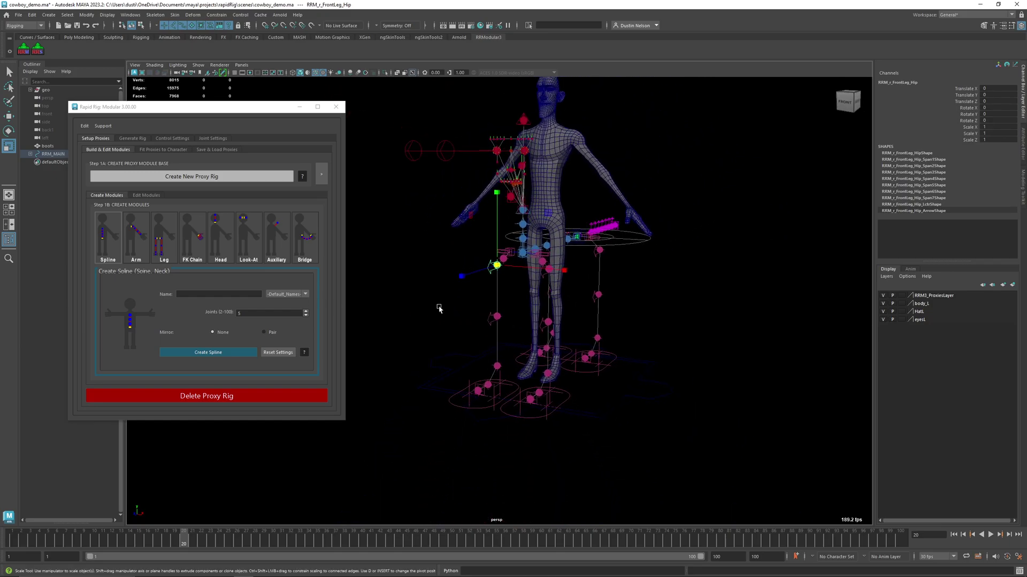
{"action": "right_click_drag", "start_coordinate": [641, 339], "coordinate": [563, 343], "text": "alt"}
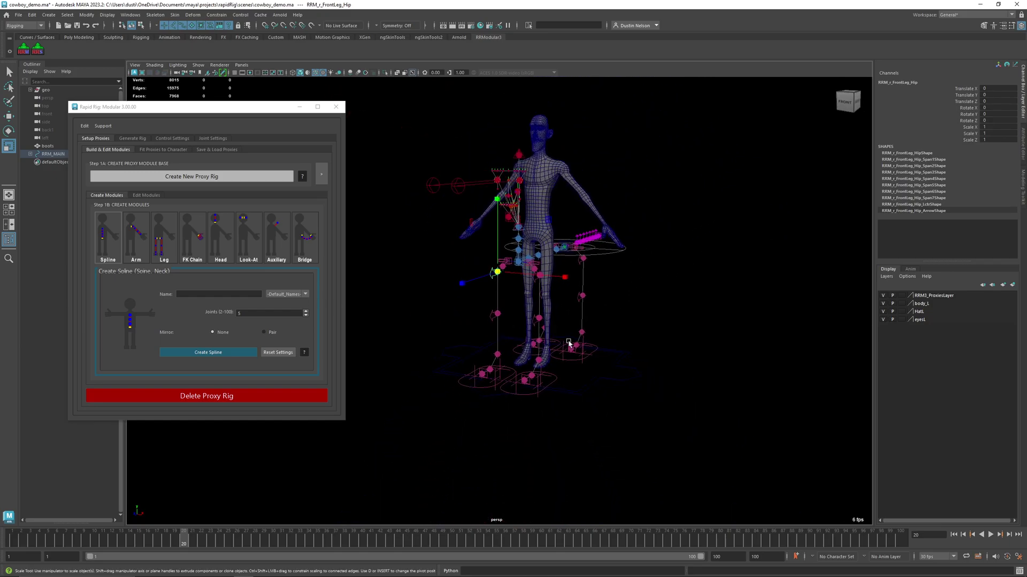